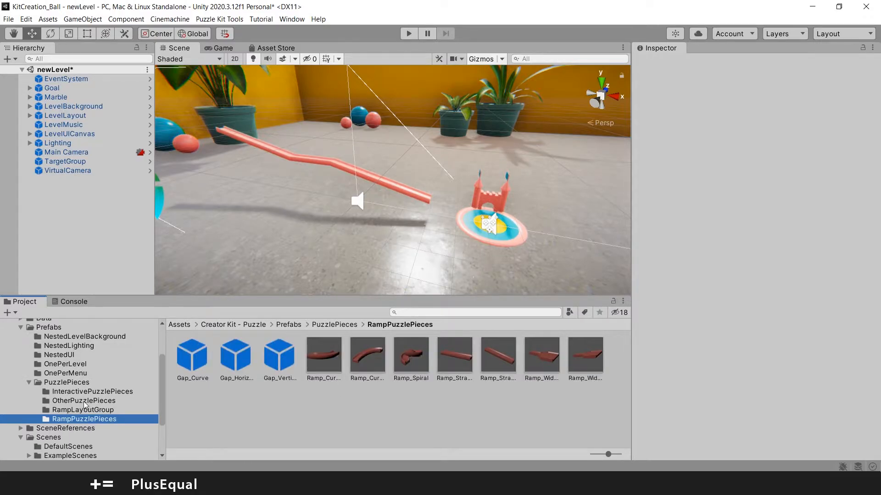
- Add the Spoon from InteractivePuzzlePieces to the scene beside the ramp's lower end and check its Interact Key options
click(85, 402)
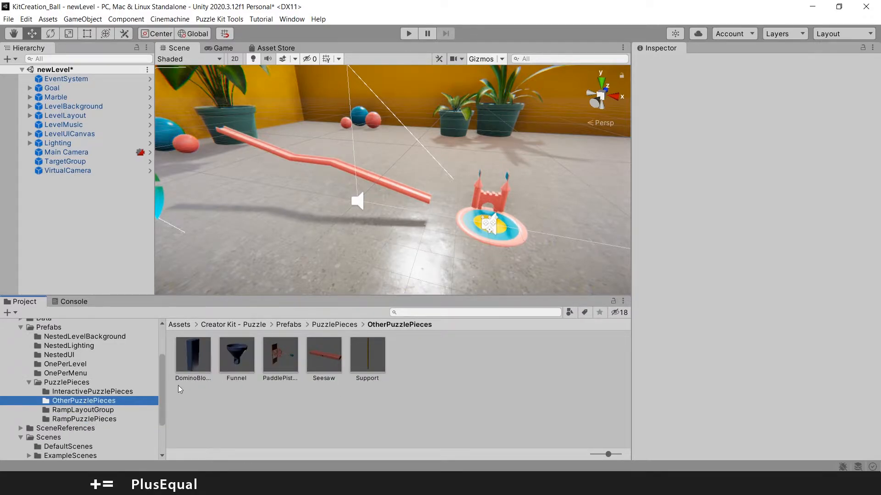
click(94, 392)
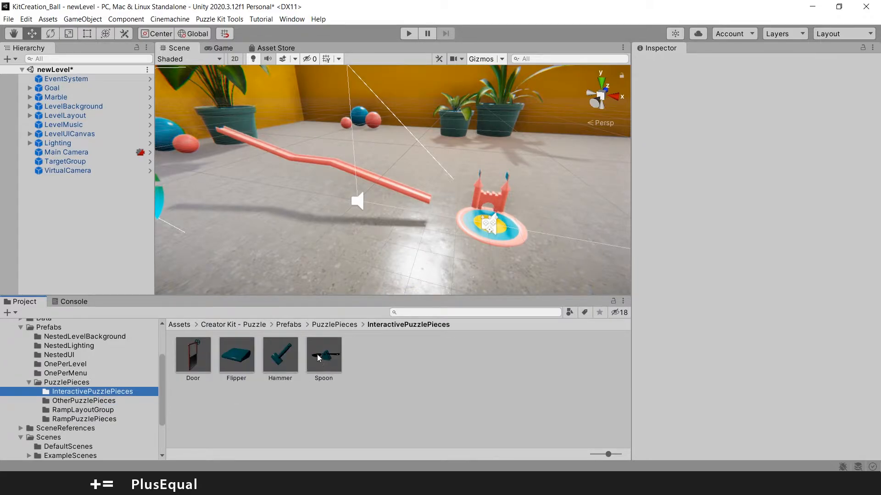
drag(323, 355, 418, 221)
scroll(465, 205, up, 10)
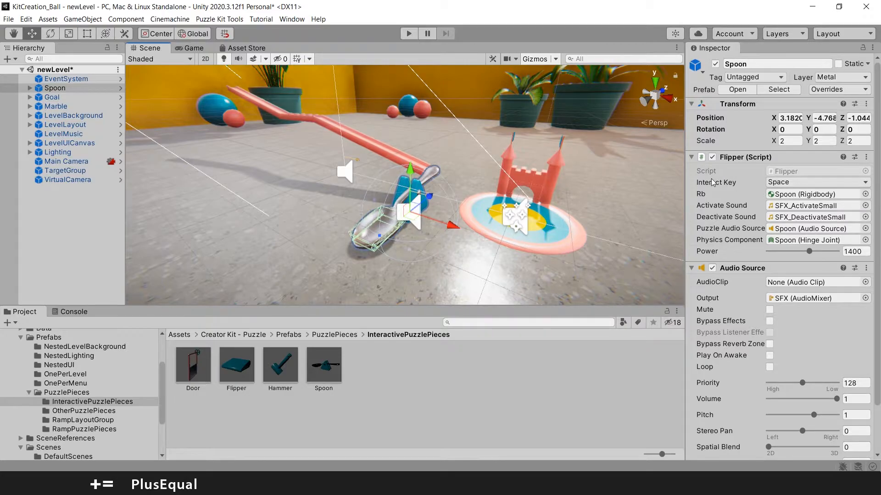
click(788, 183)
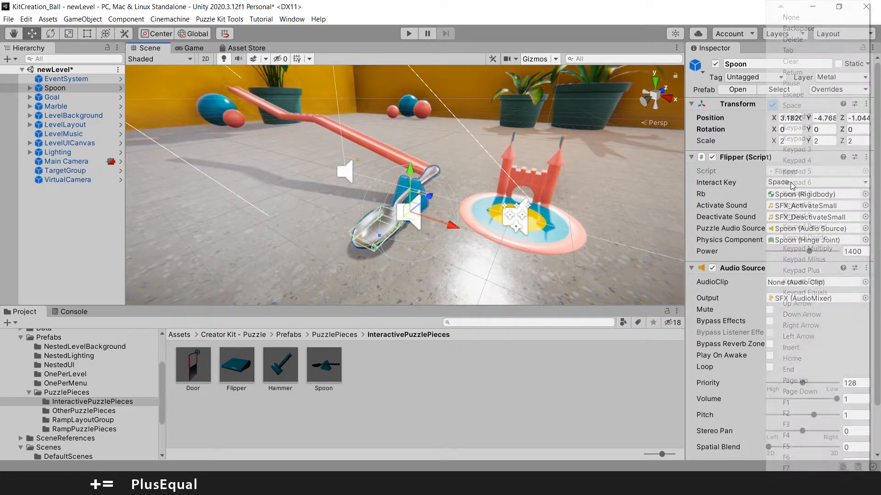
click(628, 14)
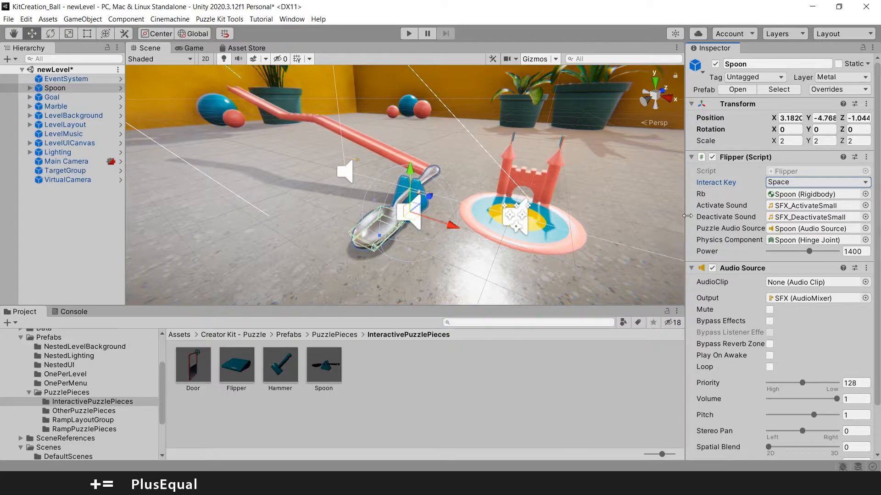
- Rotate the spoon to 90 degrees about the Y axis so it runs parallel to the ramp
alt+drag(532, 188, 610, 197)
click(504, 222)
scroll(609, 197, down, 4)
drag(435, 198, 532, 160)
scroll(526, 177, up, 6)
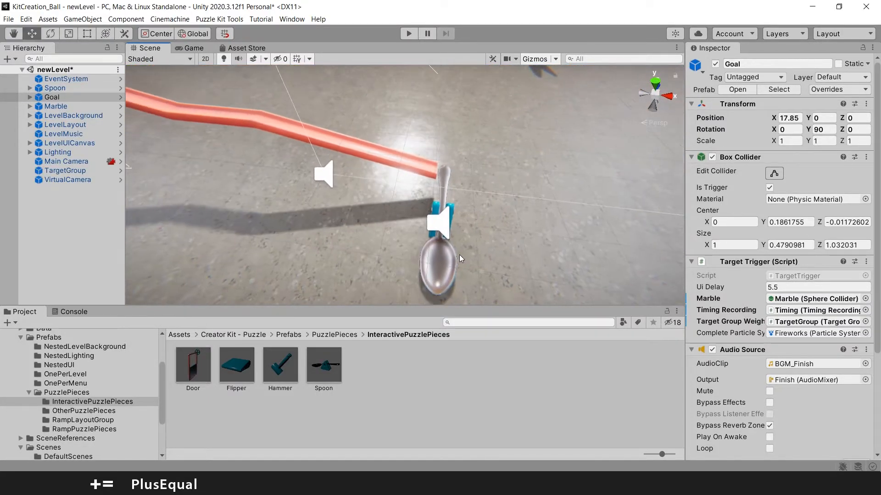
click(437, 267)
alt+drag(437, 267, 228, 237)
key(e)
drag(433, 261, 239, 334)
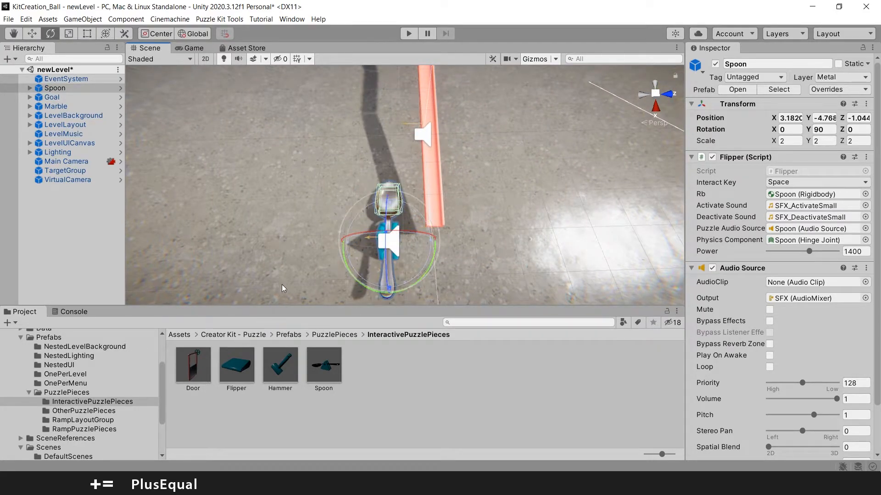
- Move the spoon in line with the ramp so its bowl sits just past the lower end, and play-test the level
key(f)
click(651, 123)
click(654, 85)
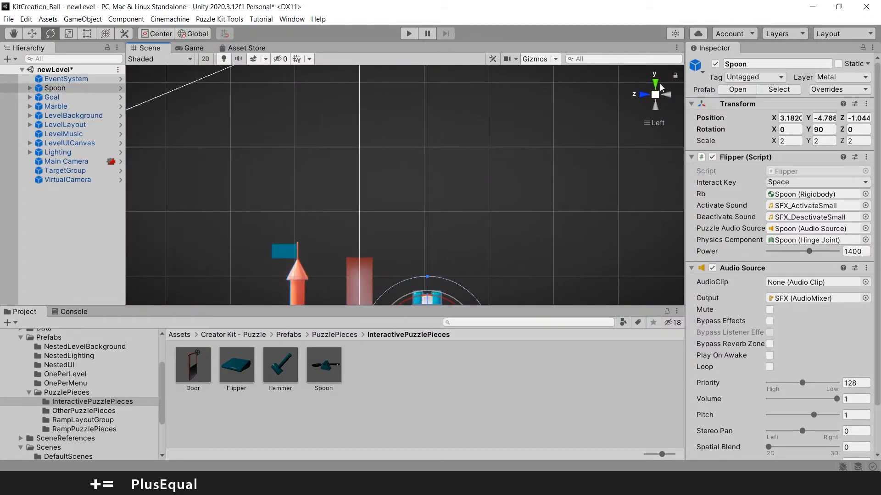
click(508, 152)
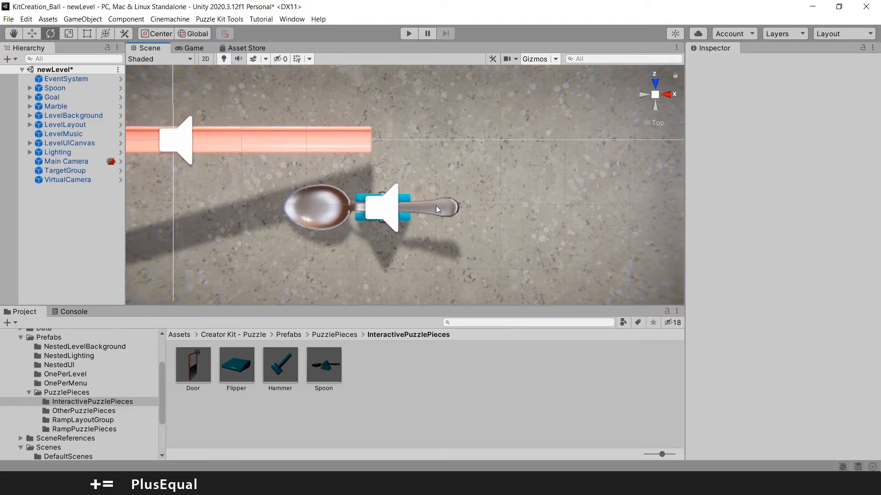
click(92, 86)
key(w)
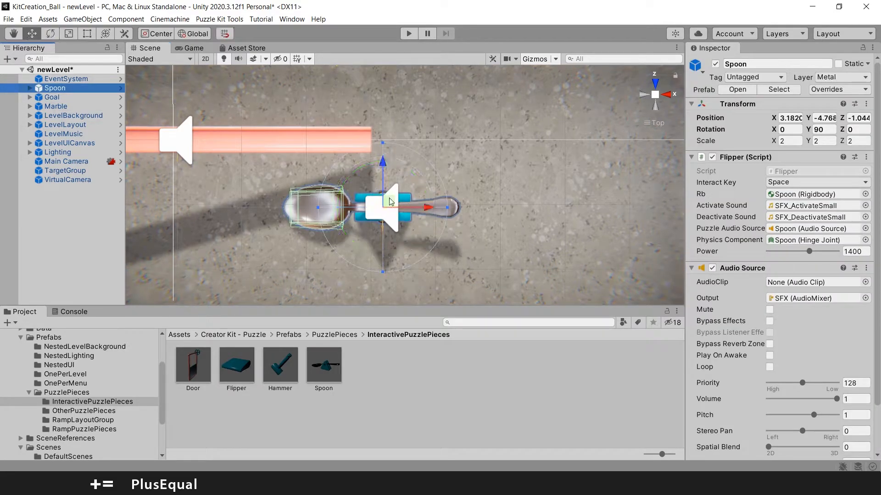
drag(391, 199, 495, 134)
click(655, 106)
right_drag(504, 148, 642, 118)
click(656, 105)
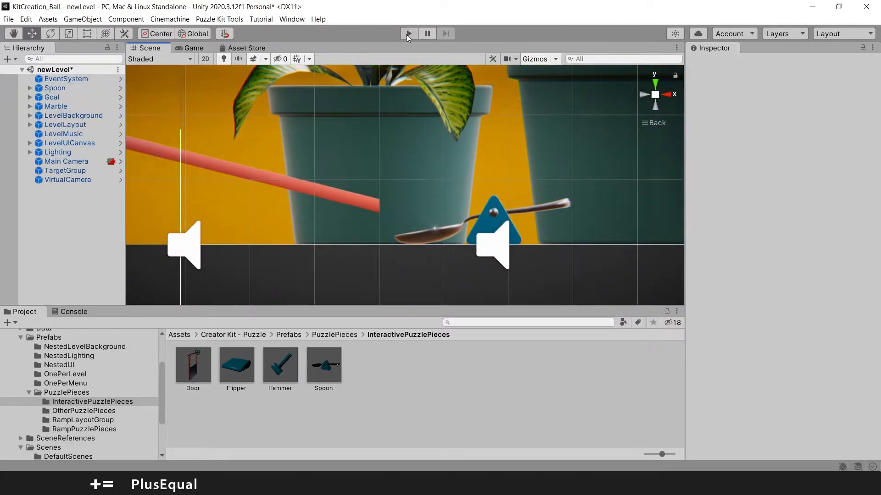
click(407, 33)
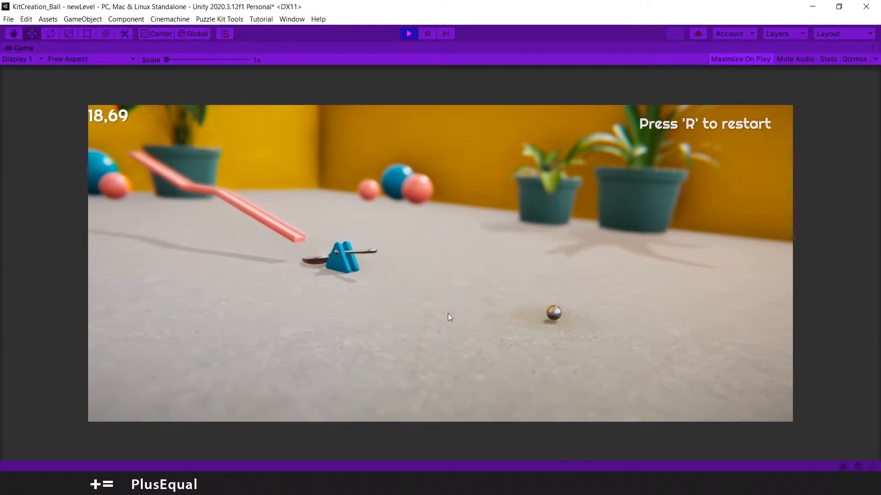
click(405, 34)
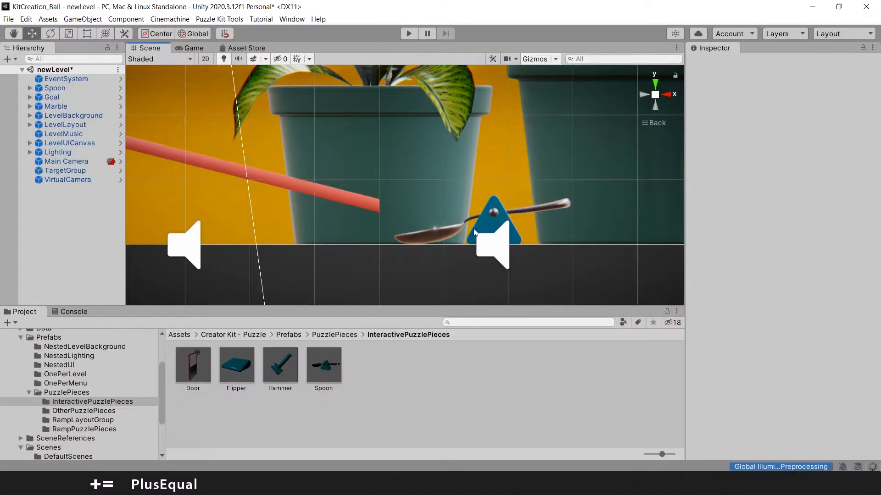
- Move the Goal along X to 8.04, closer to the spoon, and play-test the level
double_click(73, 97)
scroll(356, 188, down, 8)
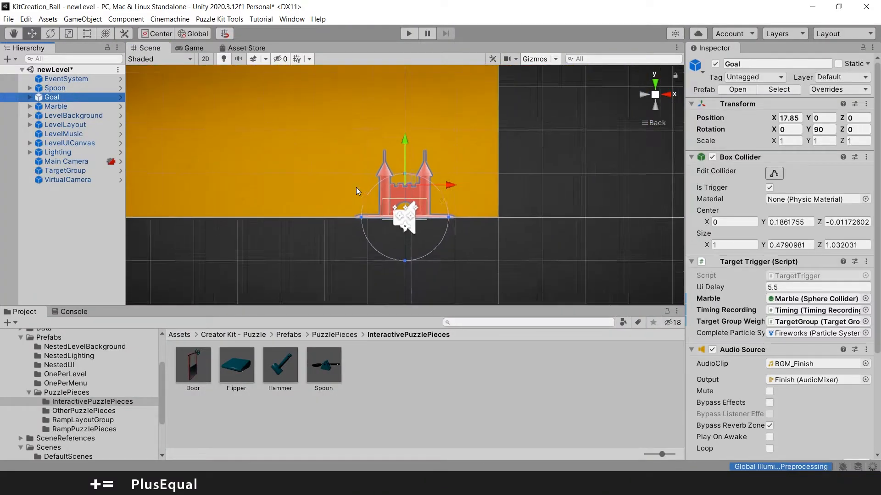
drag(452, 186, 258, 180)
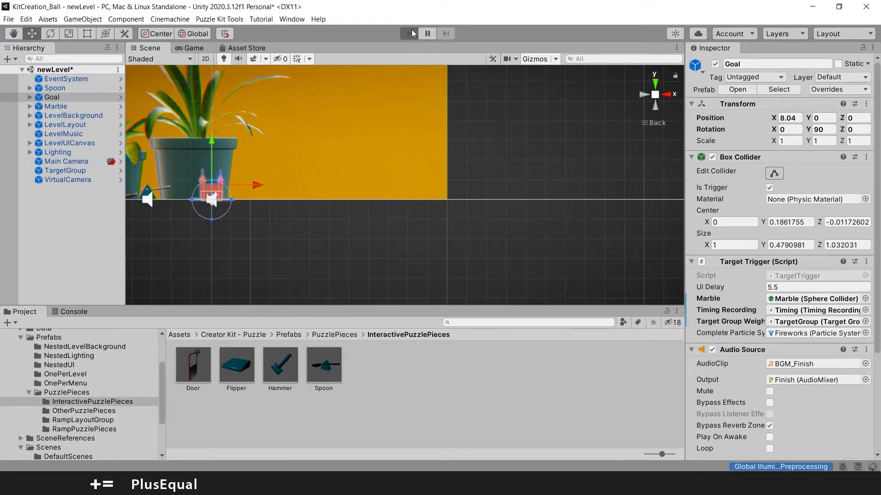
click(412, 31)
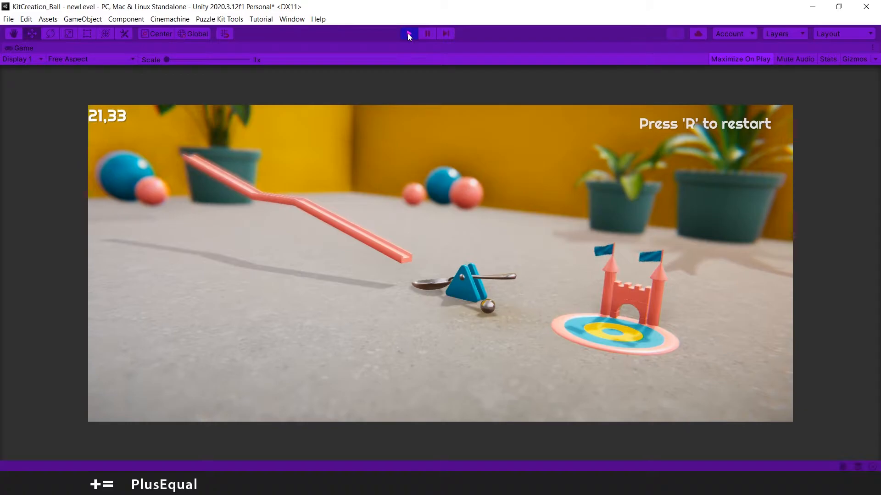
click(407, 33)
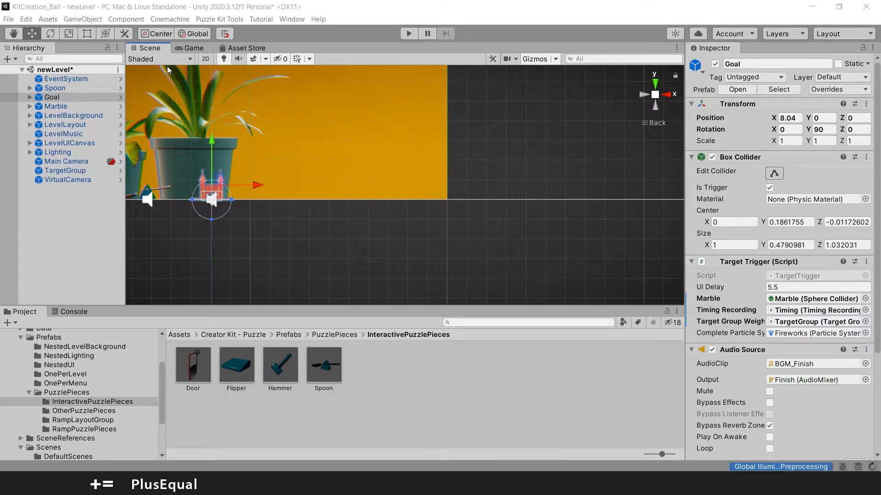
- Add a second Marble prefab from the OnePerLevel folder to the scene beside the existing marble
double_click(67, 105)
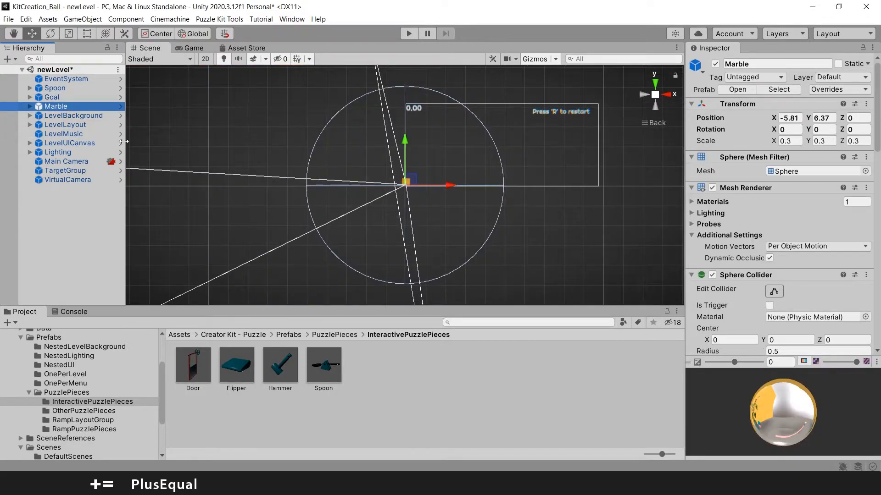
right_drag(335, 185, 345, 183)
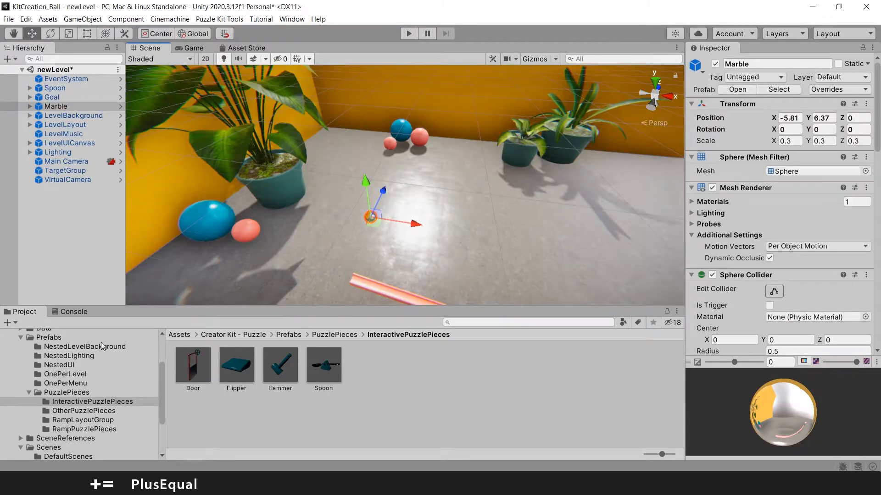
click(60, 338)
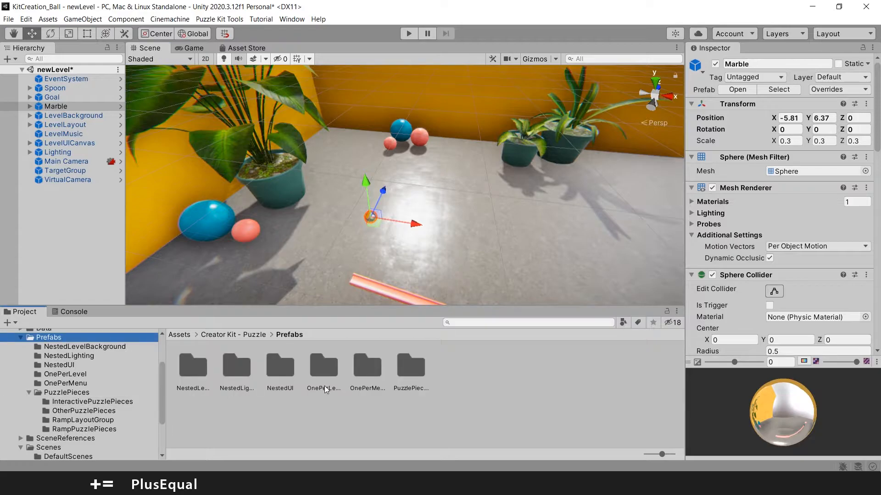
click(331, 376)
double_click(327, 373)
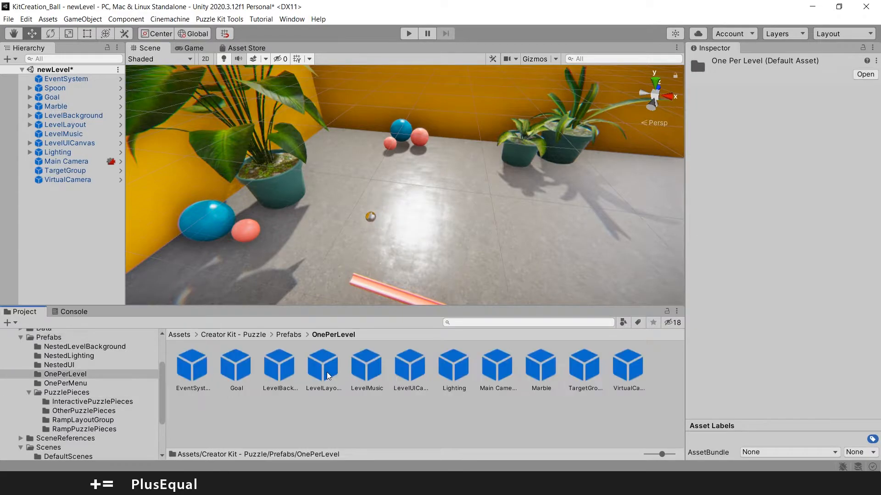
click(542, 367)
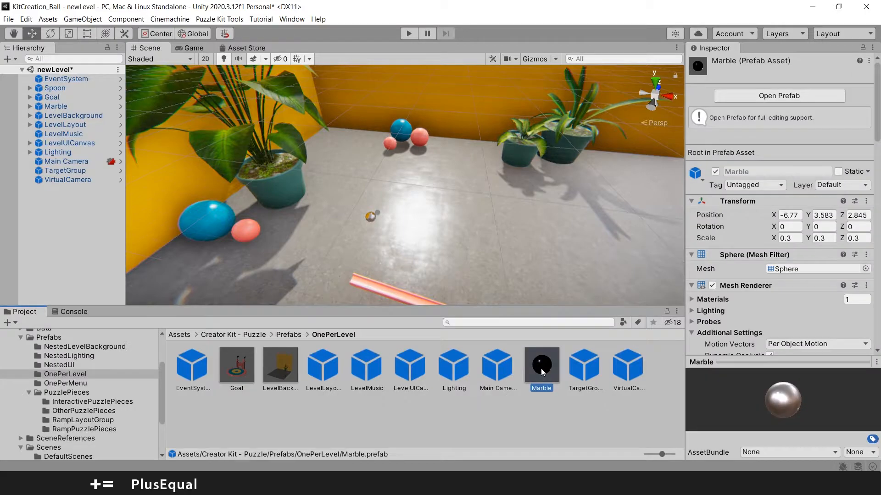
drag(544, 370, 447, 222)
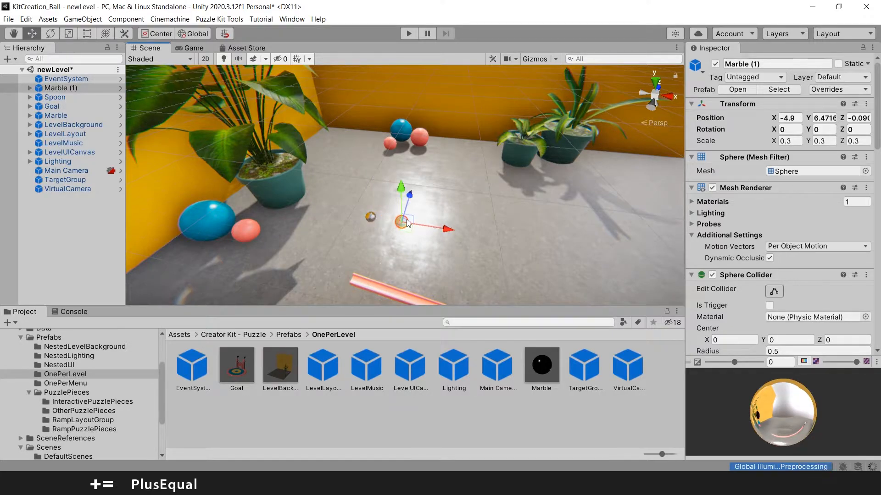
- Rename the newly added marble as Marble2
click(75, 89)
click(80, 90)
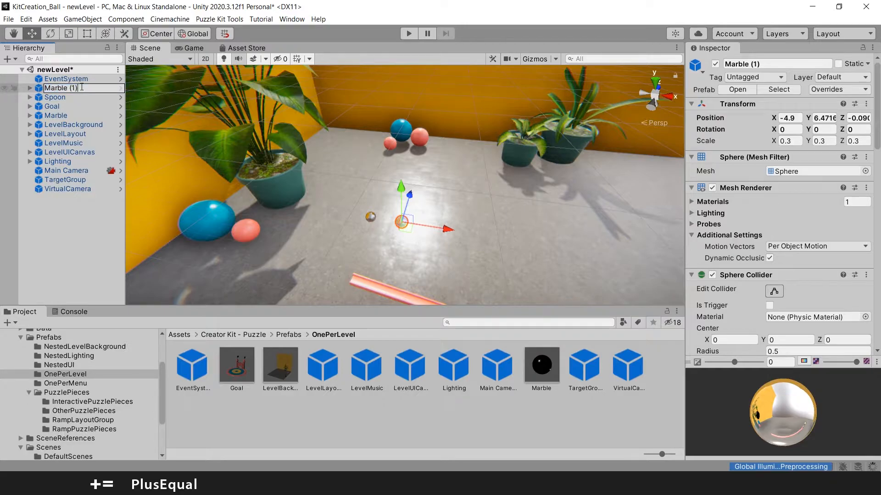
key(BackSpace)
key(BackSpace)
key(BackSpace)
key(BackSpace)
text(2)
key(Return)
- Copy the position of Marble and paste it onto Marble2
right_drag(169, 107, 467, 167)
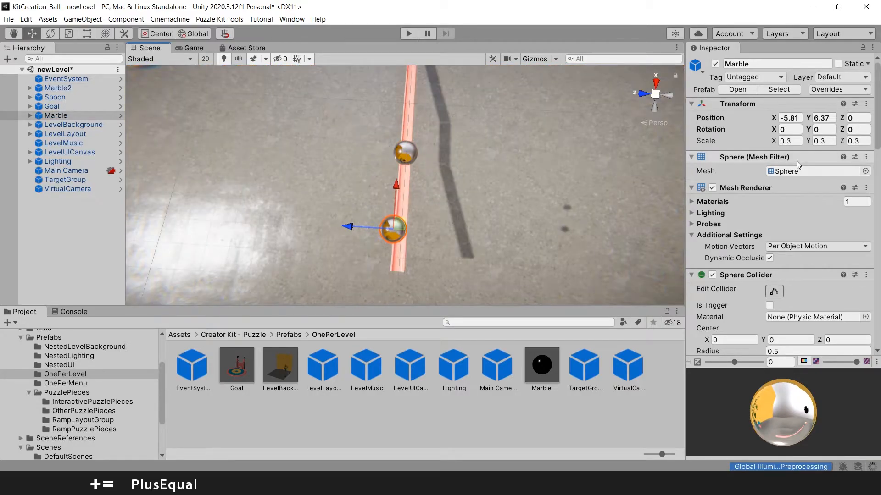
right_click(733, 117)
click(733, 149)
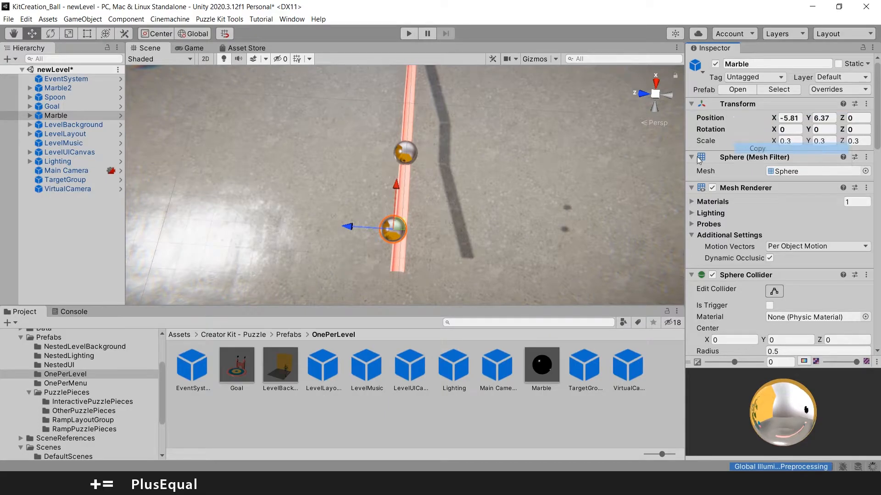
click(405, 155)
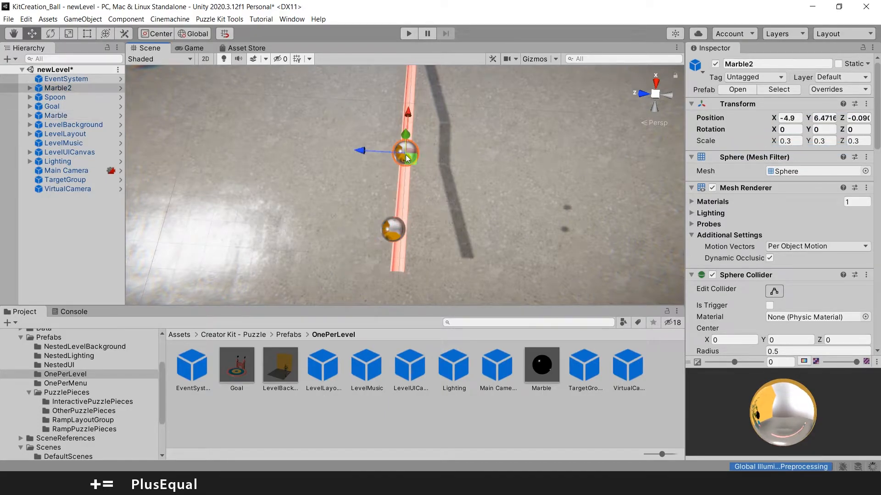
right_click(736, 116)
click(769, 159)
- Move Marble2 along X to about -4.94, beside the first marble, and play-test the level with both marbles
right_drag(587, 142, 340, 168)
drag(381, 185, 430, 21)
scroll(449, 200, down, 3)
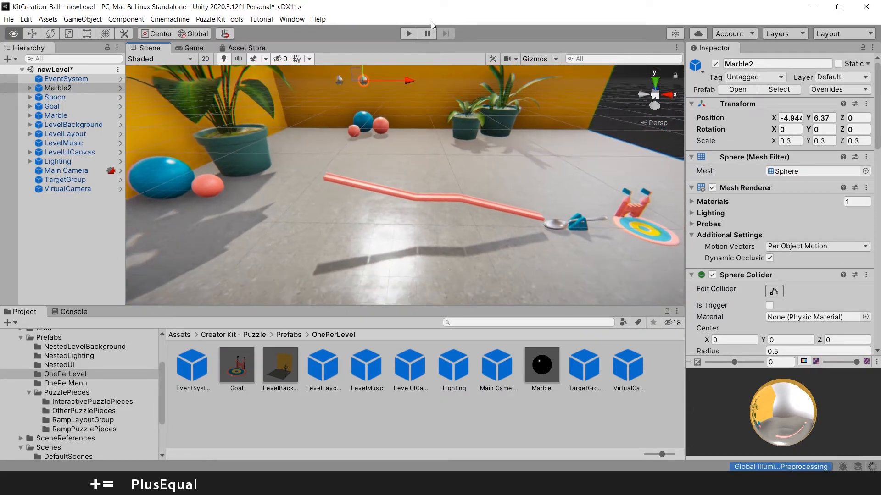
click(408, 35)
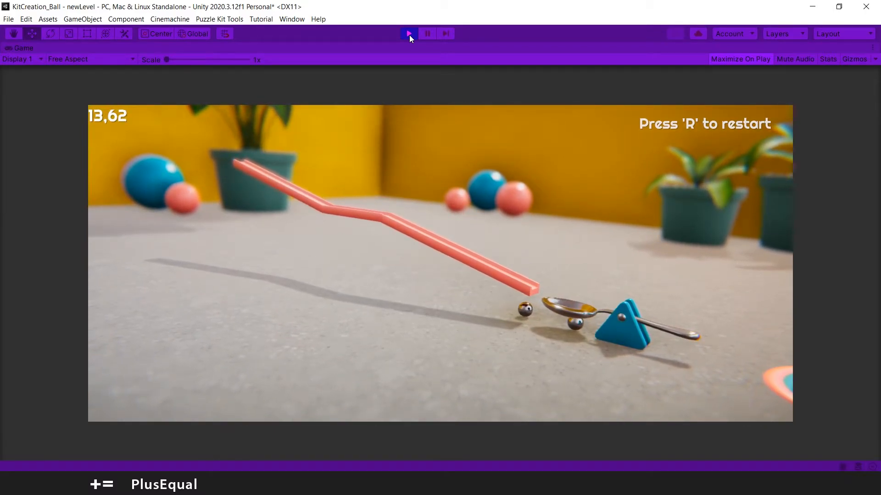
click(409, 35)
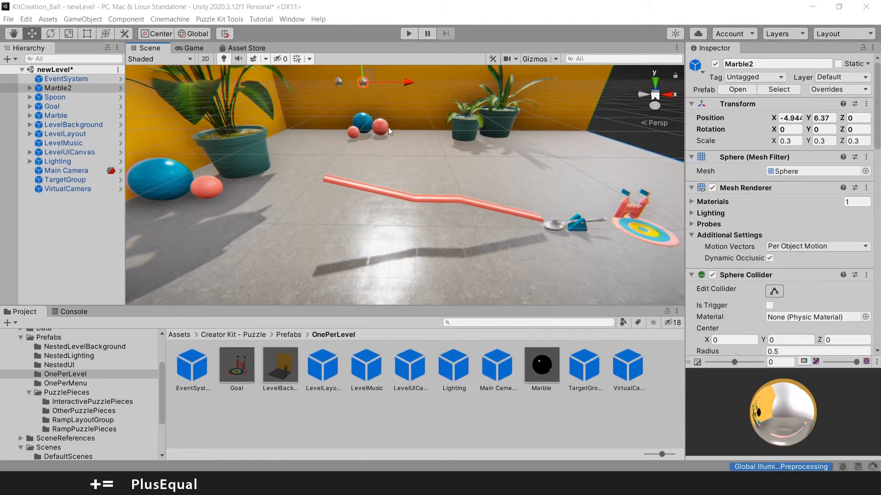
- Trace which live camera the Main Camera's CinemachineBrain uses and which object the VirtualCamera follows
click(86, 170)
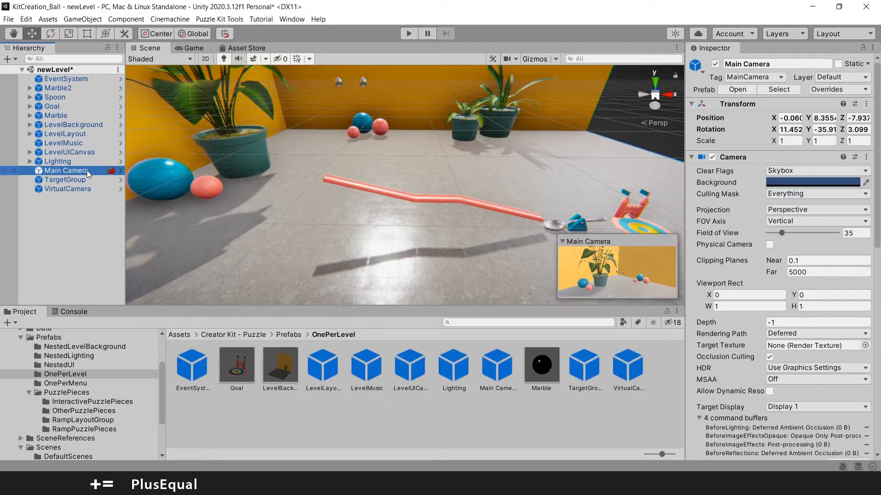
click(81, 188)
click(69, 170)
scroll(867, 402, down, 15)
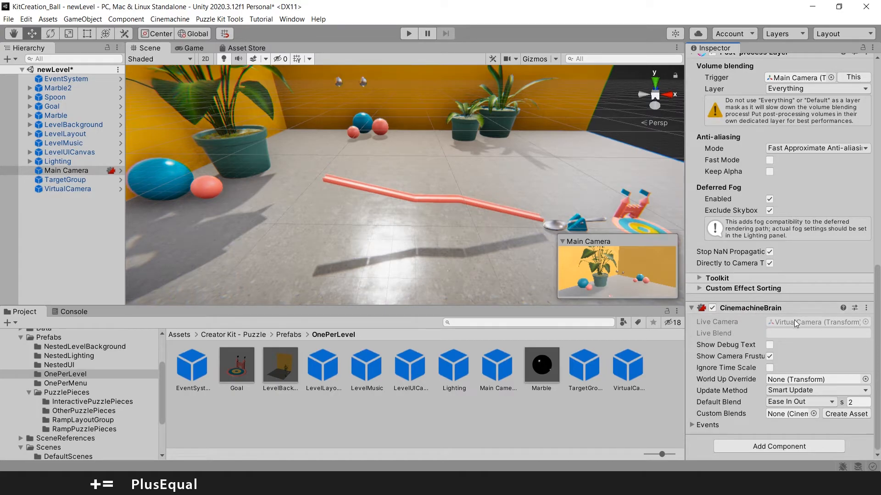
click(800, 322)
click(90, 192)
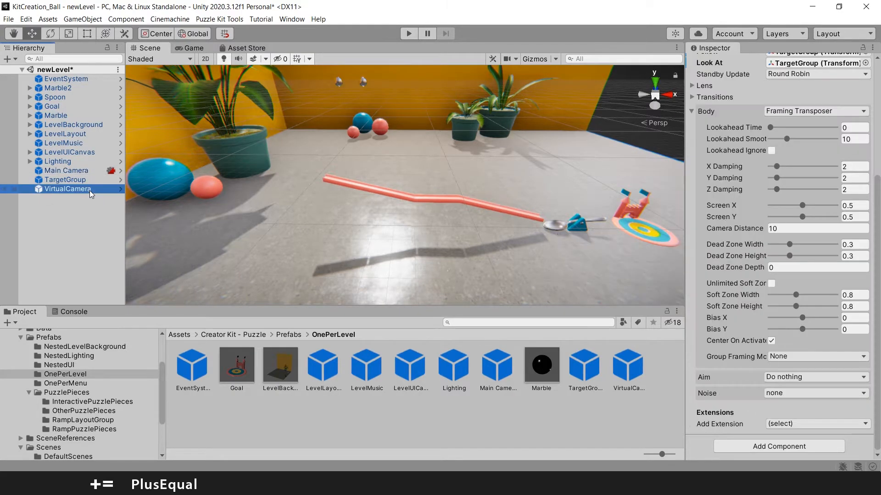
scroll(869, 201, up, 6)
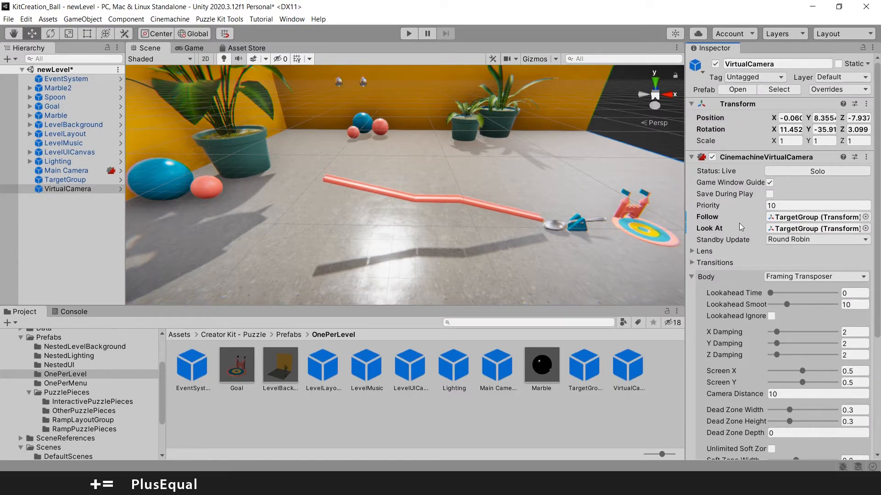
click(798, 219)
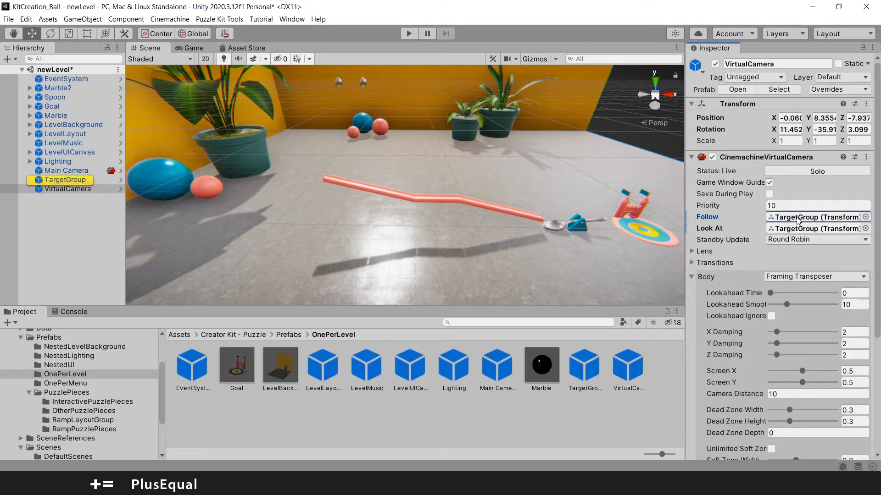
- Add Marble2 as a second target in the TargetGroup's CinemachineTargetGroup and play-test the camera with both marbles
click(95, 180)
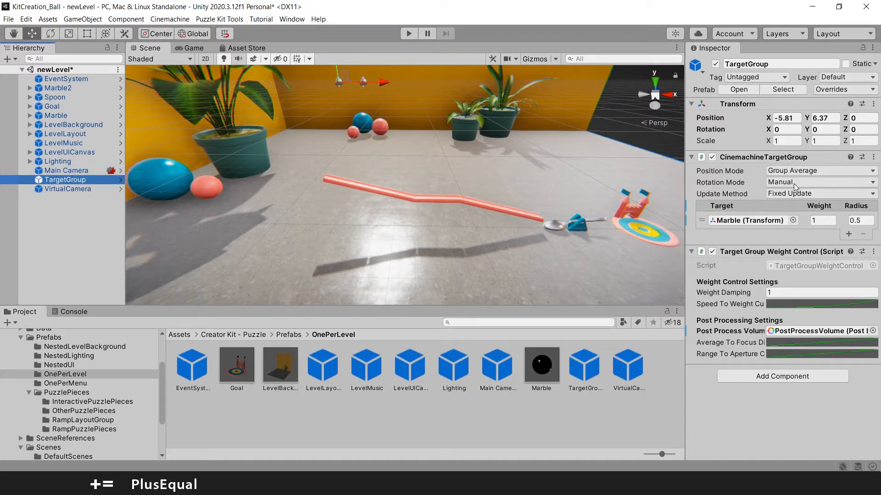
click(848, 235)
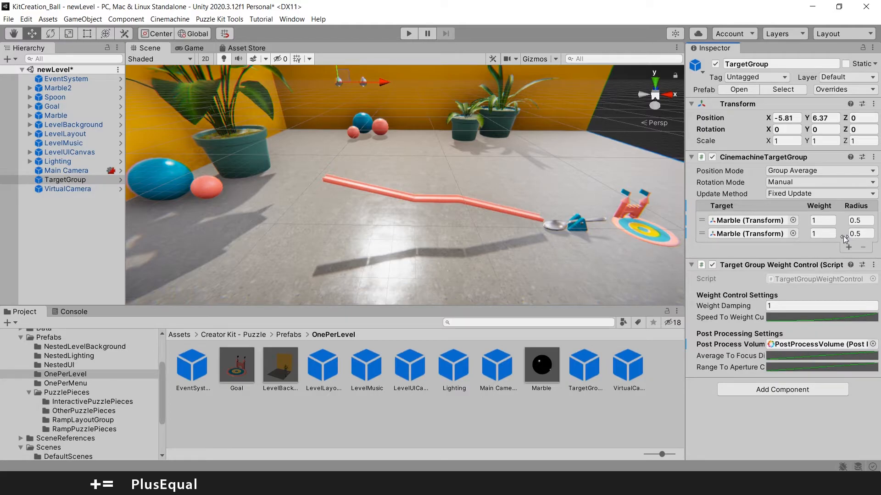
click(792, 233)
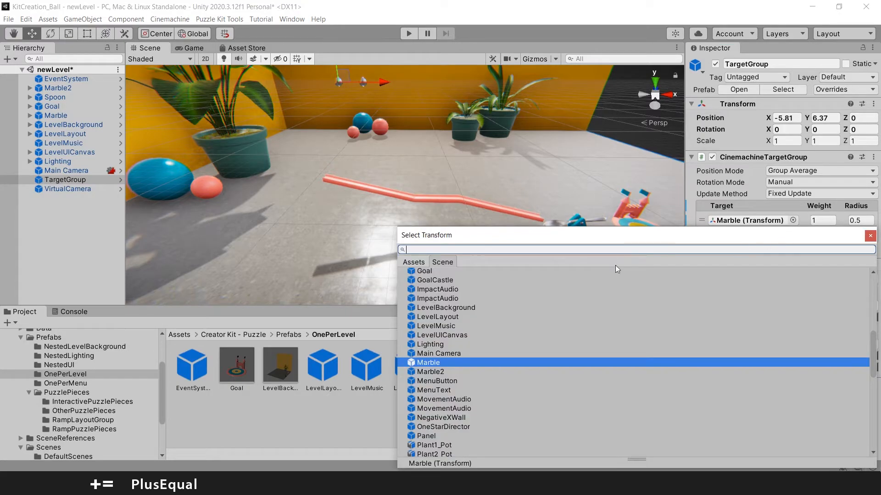
click(438, 372)
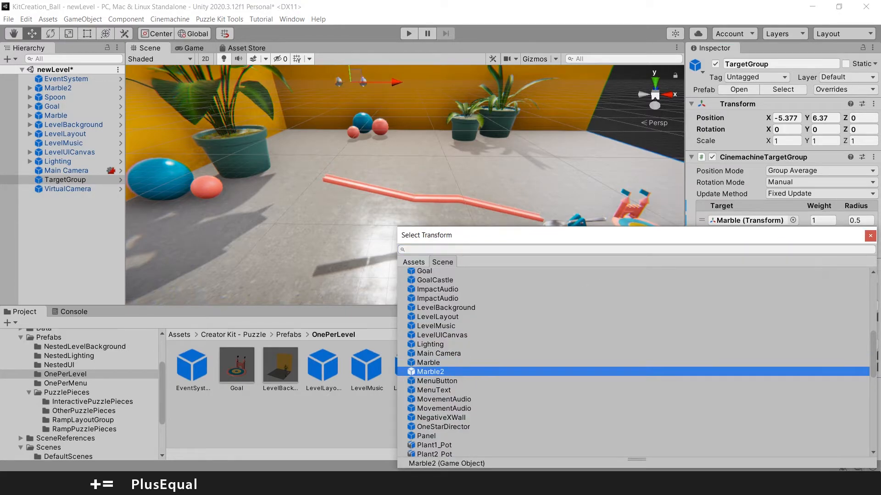
click(870, 235)
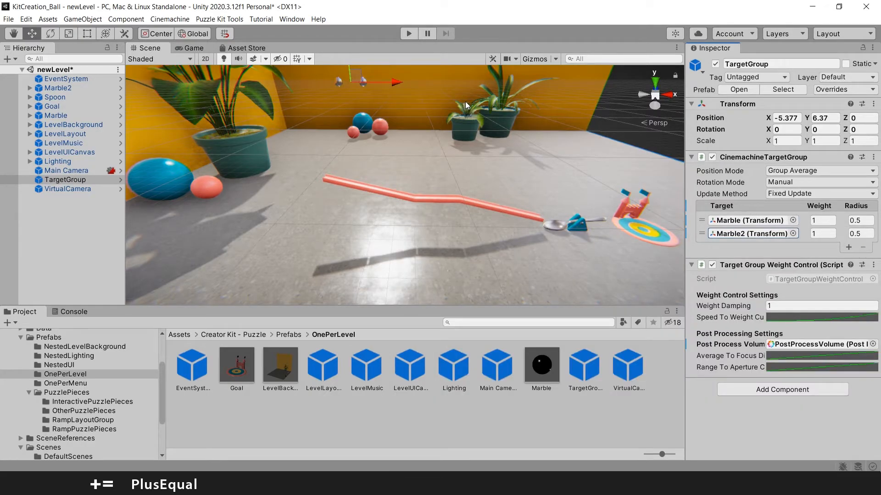
click(410, 33)
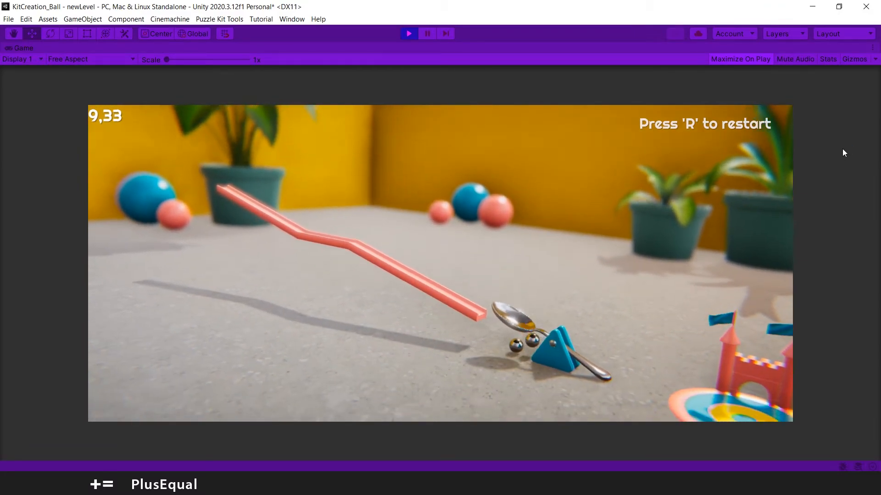
click(408, 34)
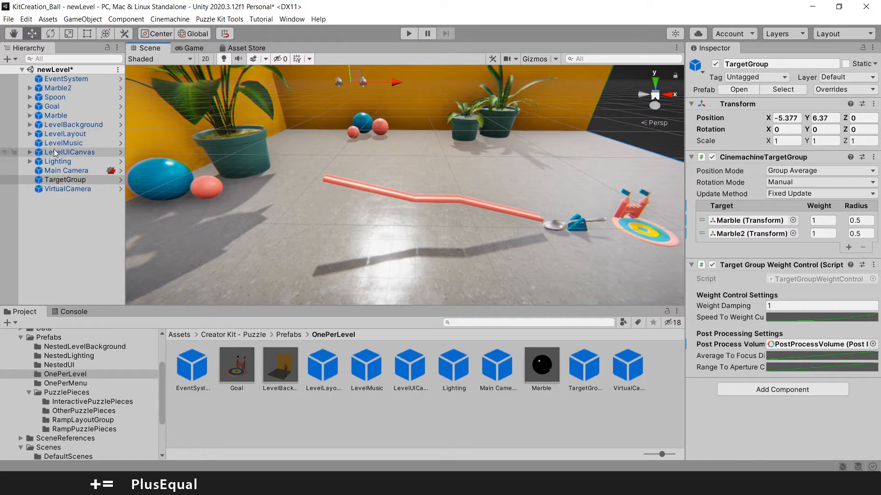
- Set the Starting Marble of the Timing object's Timing Recording script, inside LevelUICanvas, to Marble2
click(30, 152)
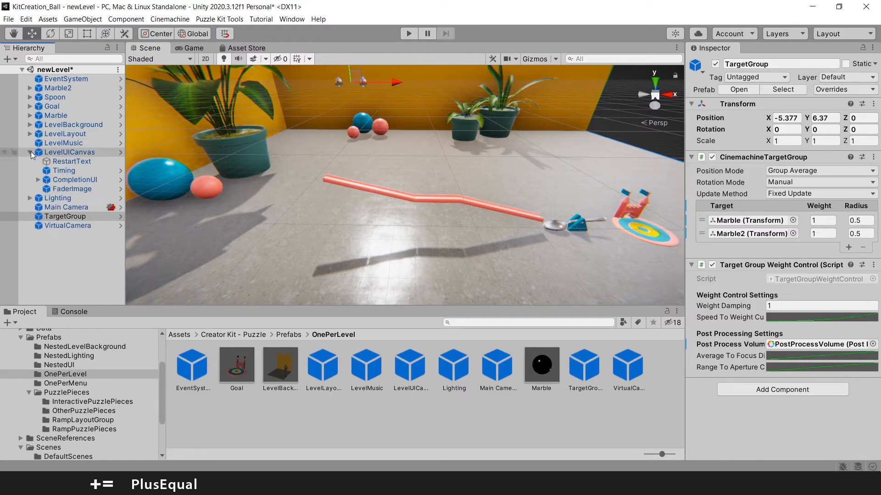
click(69, 171)
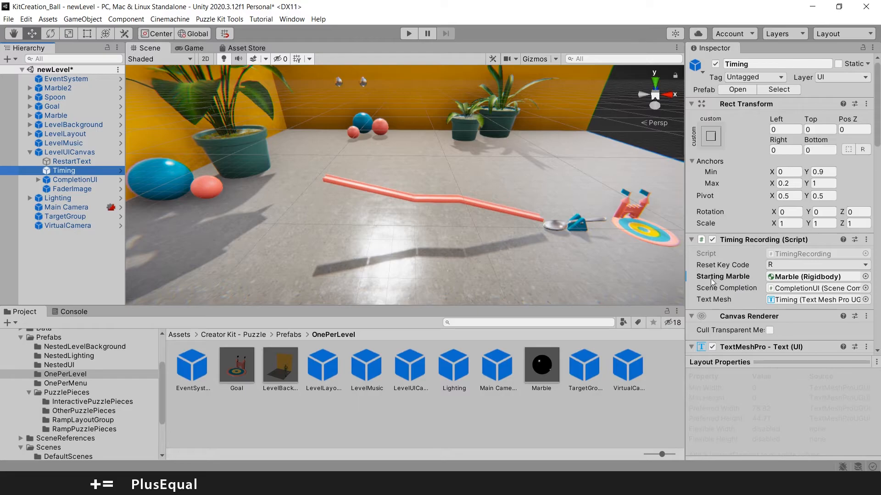
click(865, 277)
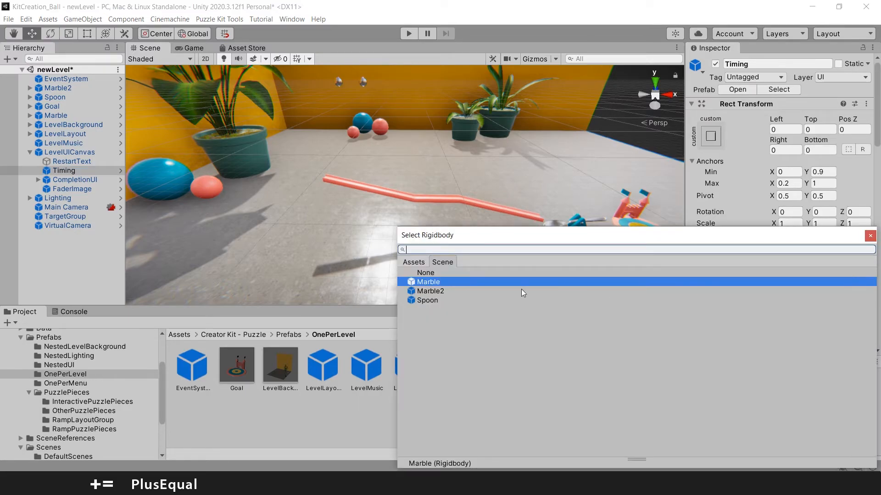
click(478, 292)
click(870, 236)
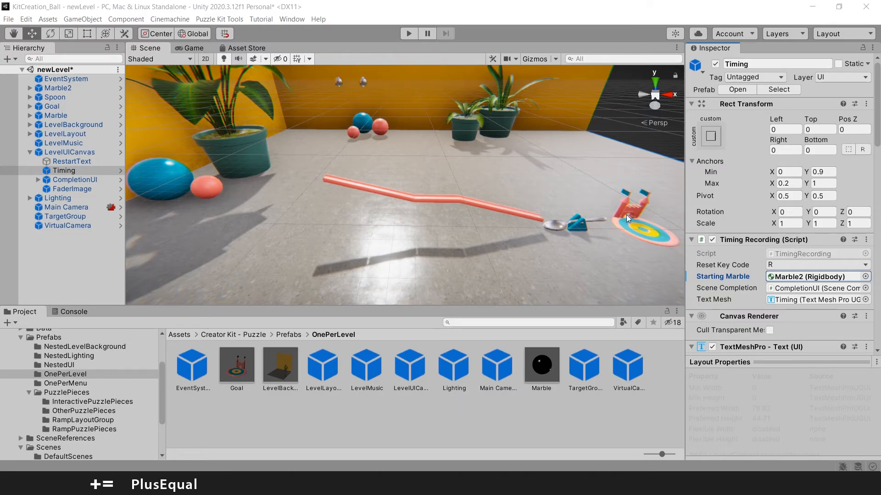
- Assign Marble2 as the Marble collider in the Goal's Target Trigger script
click(52, 106)
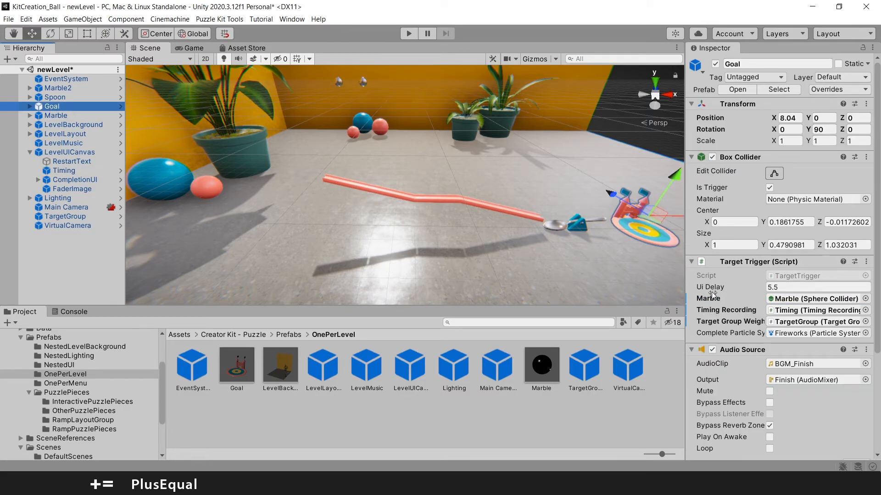
click(865, 298)
click(437, 364)
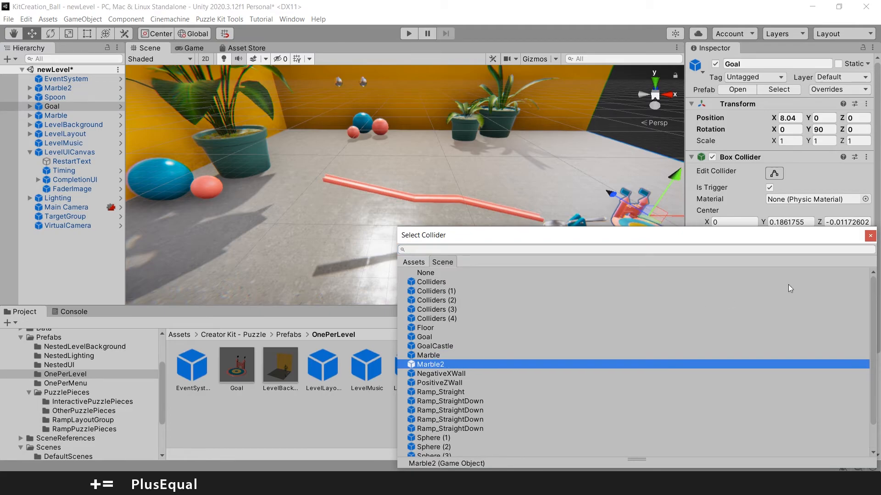
click(870, 235)
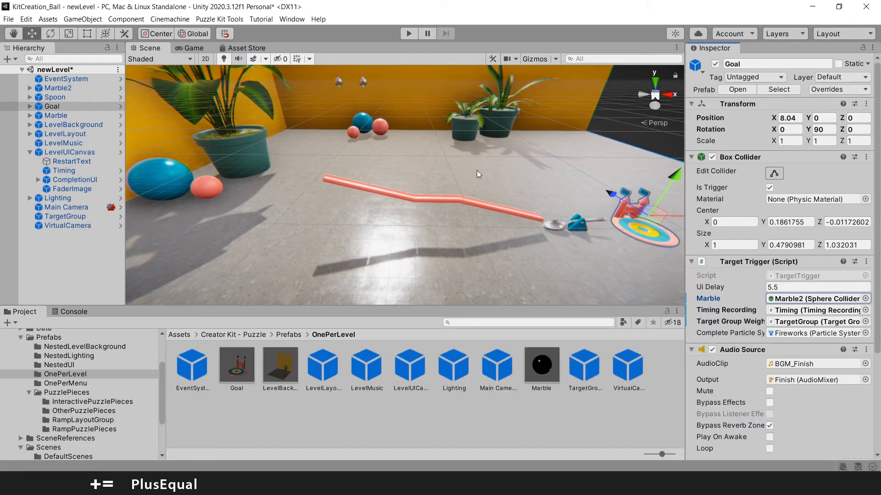